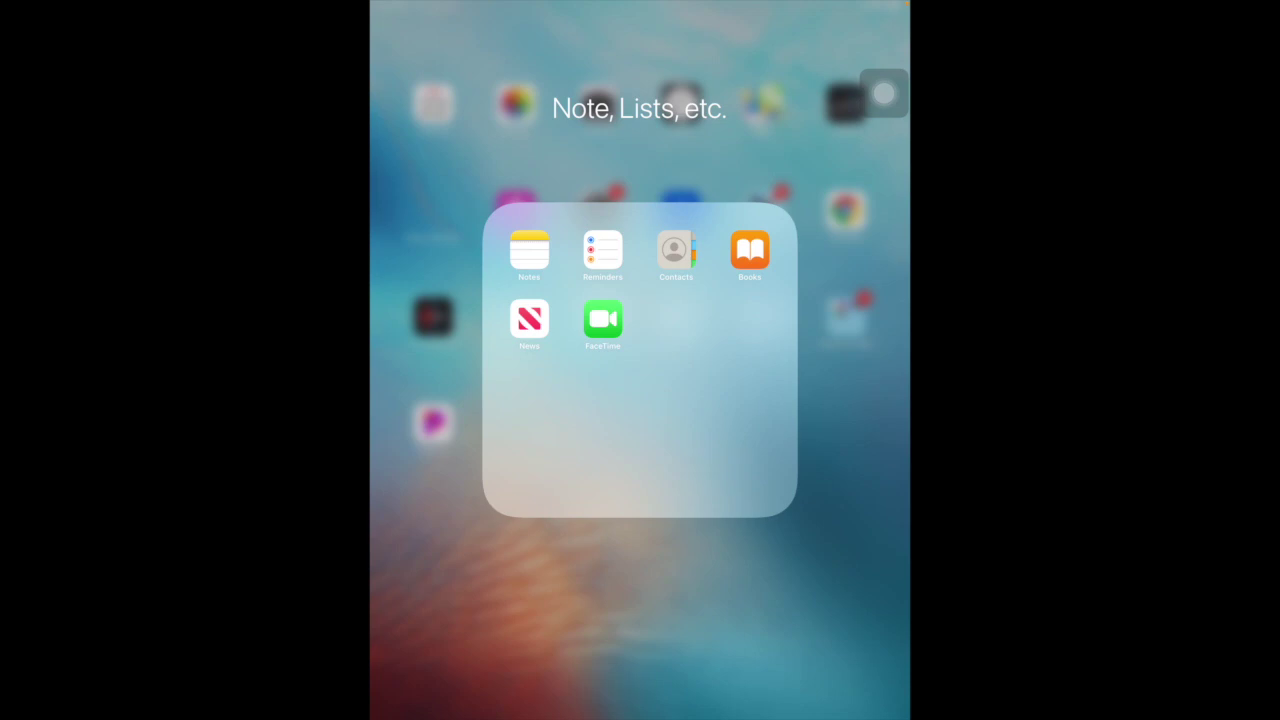
- Open the 'Note, Lists, etc.' folder on the Home Screen to reach Notes
{"action": "left_click", "coordinate": [529, 250]}
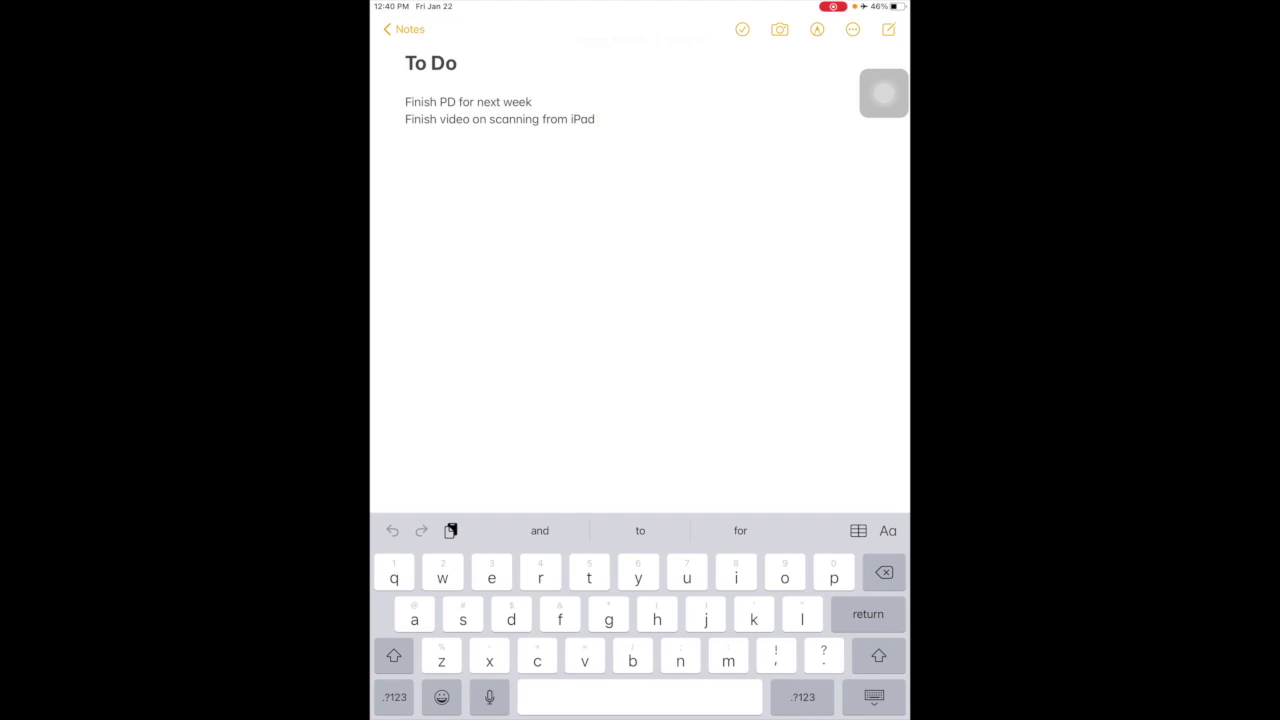
- Start a new note in Notes and title it 'Scan'
{"action": "left_click_drag", "start_coordinate": [884, 93], "coordinate": [886, 71]}
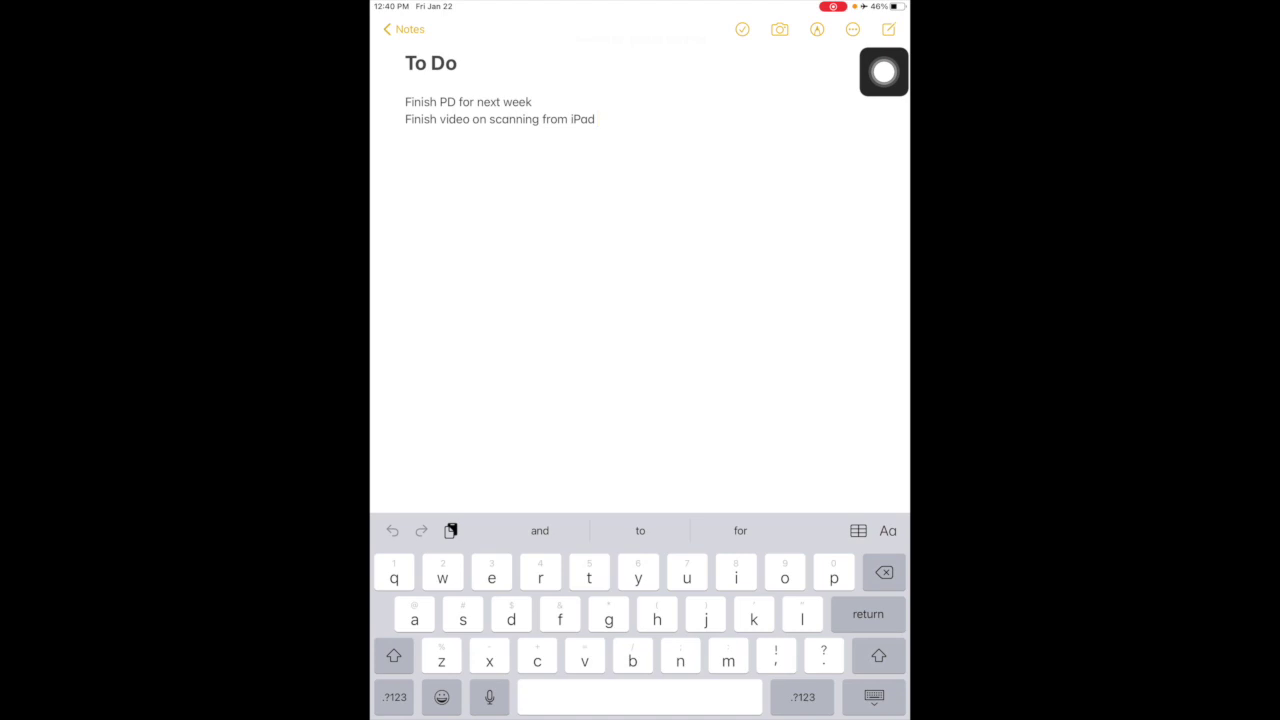
{"action": "left_click", "coordinate": [888, 29]}
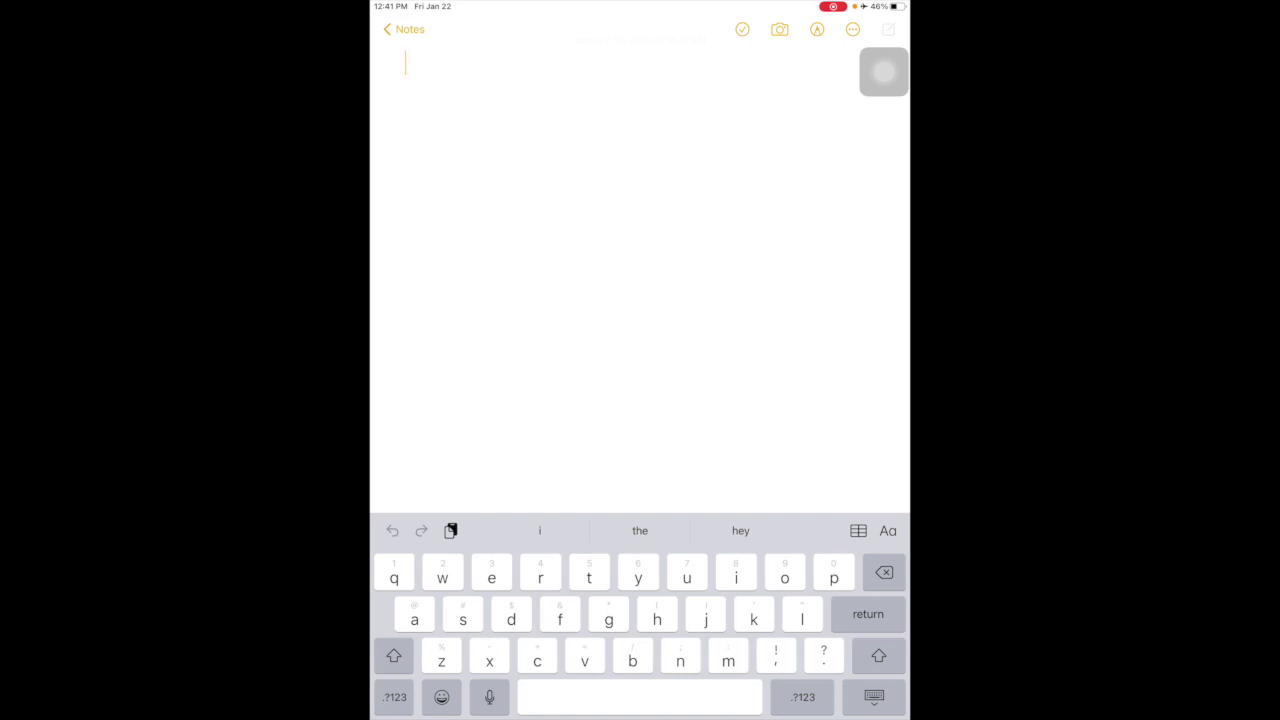
{"action": "type", "text": "Sca"}
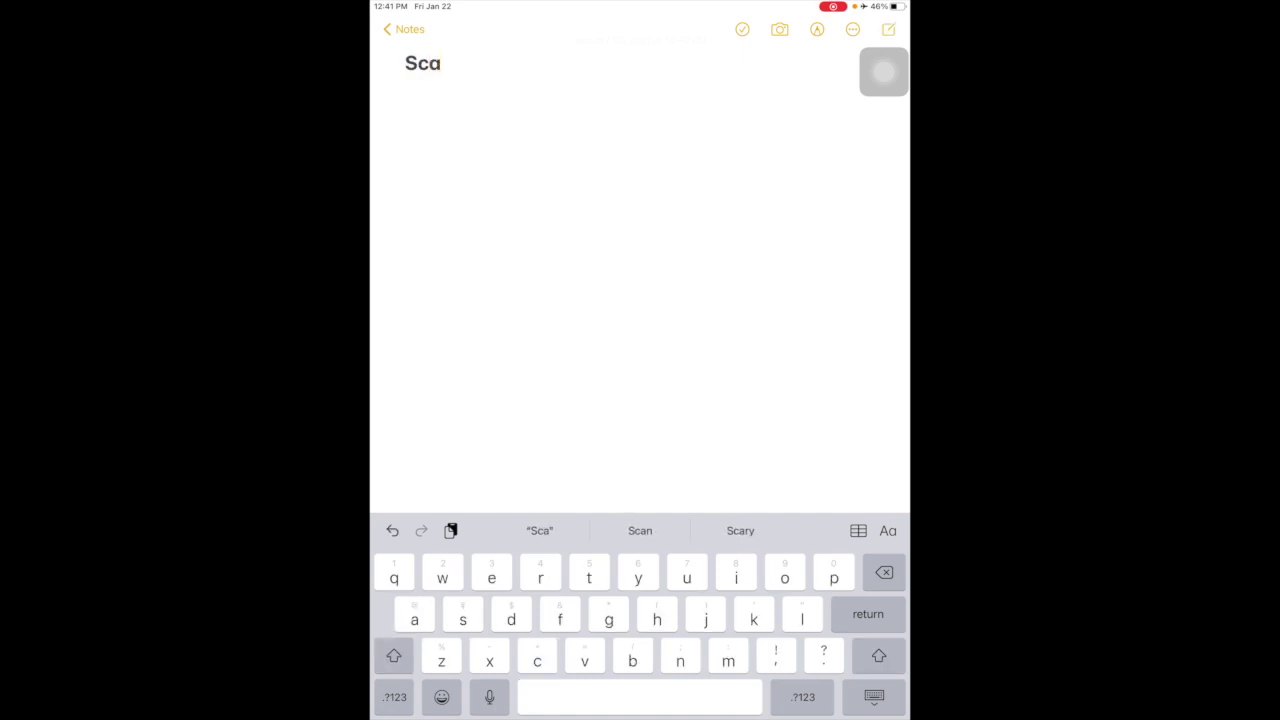
{"action": "type", "text": "n"}
{"action": "left_click_drag", "start_coordinate": [884, 71], "coordinate": [780, 70]}
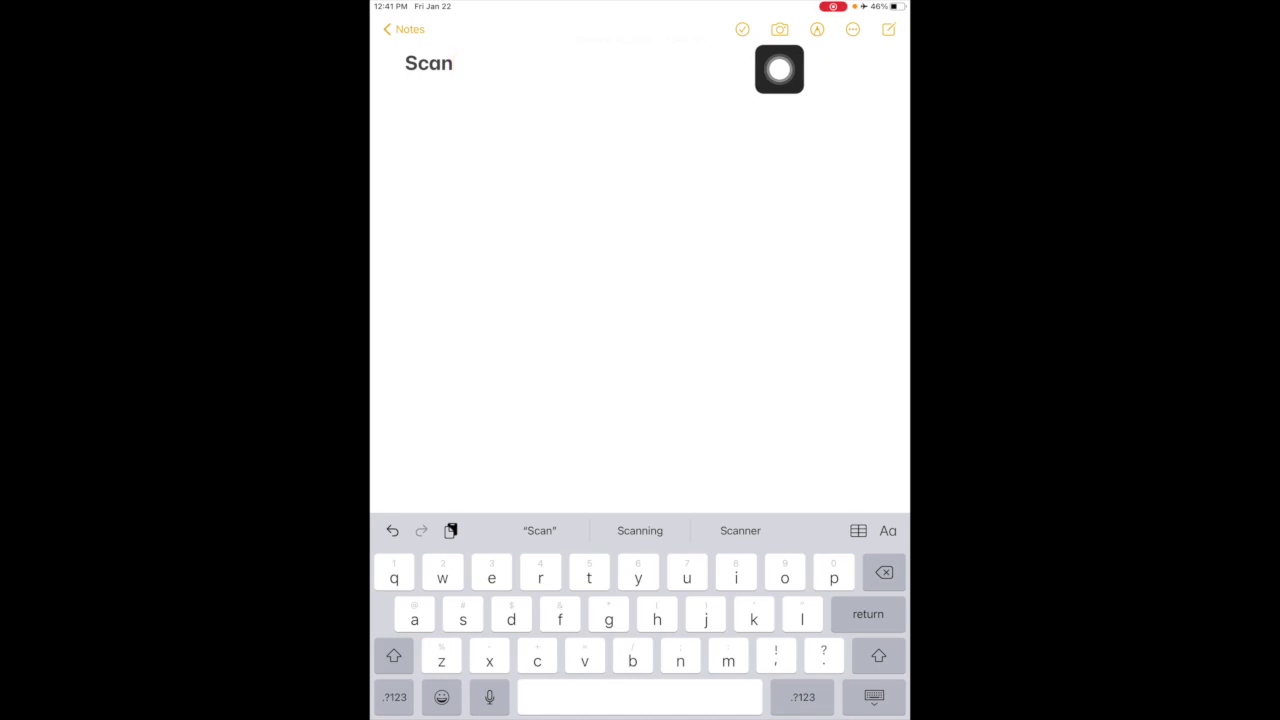
- Scan three handwritten pages ('Let's', 'GO', 'Jackets') into the note as a document named Jackets
{"action": "left_click", "coordinate": [779, 29]}
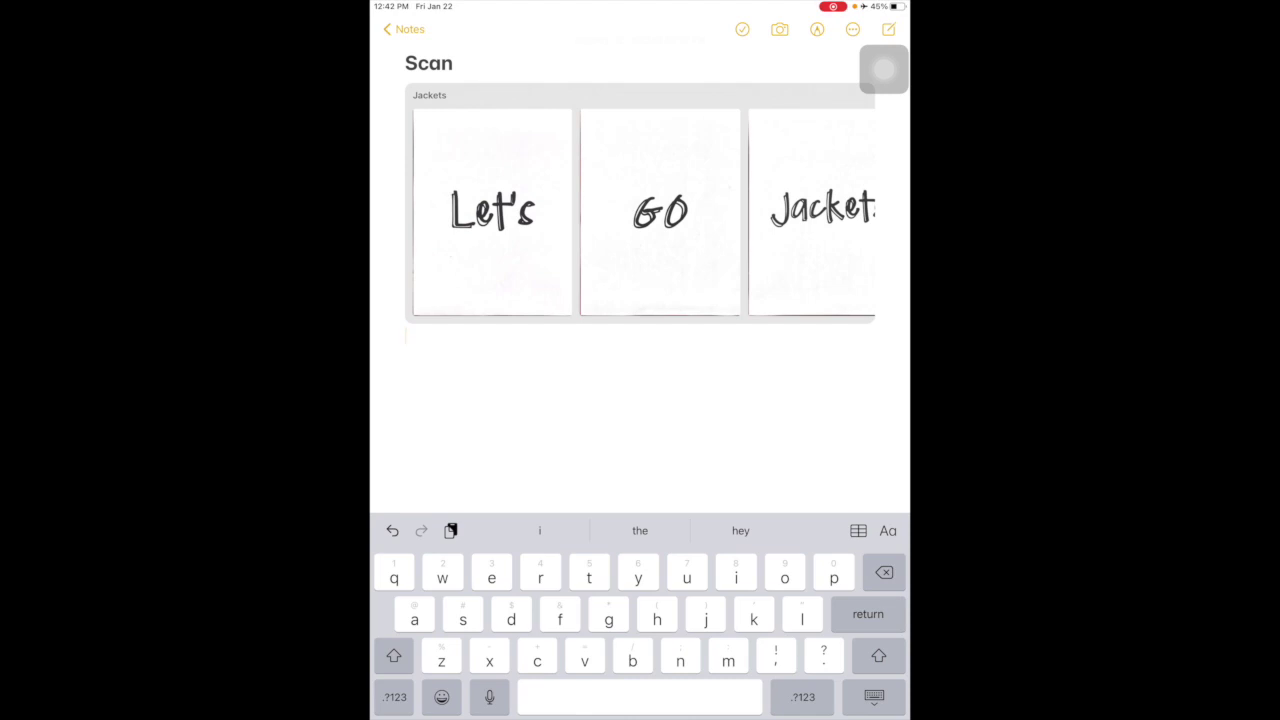
{"action": "left_click_drag", "start_coordinate": [884, 69], "coordinate": [852, 73]}
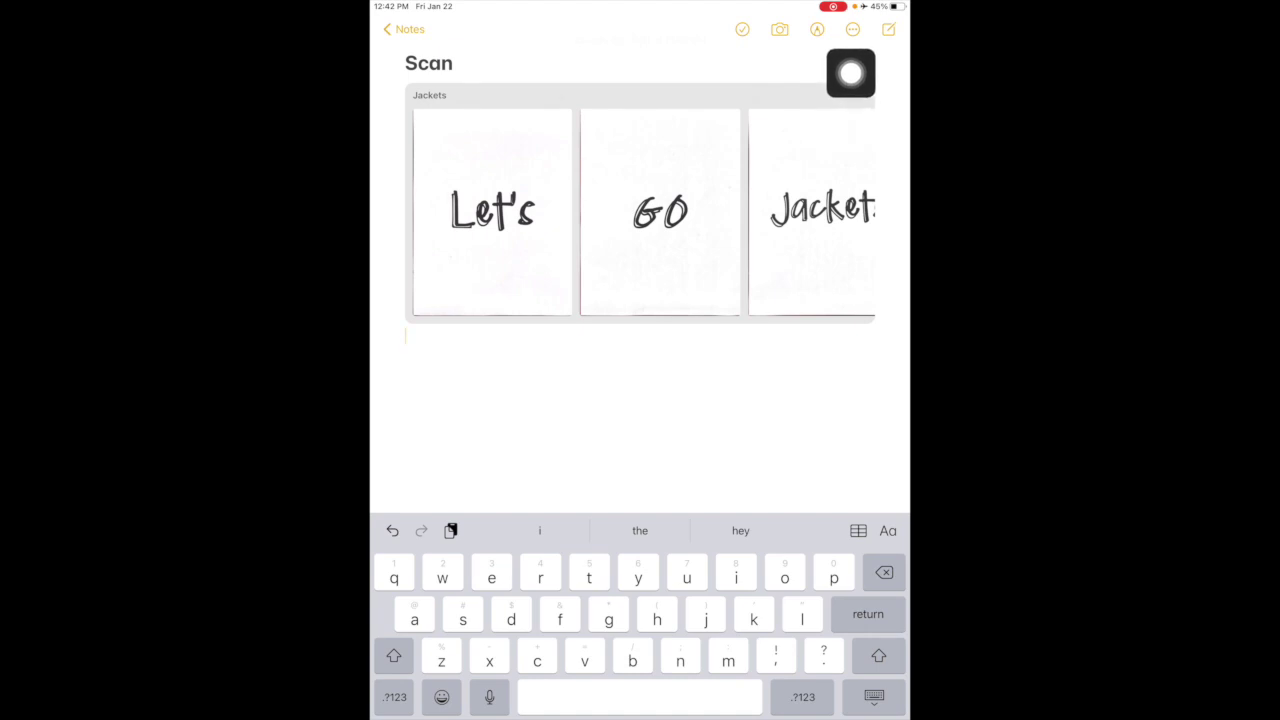
- Bring up the Send a Copy share options for the Scan note
{"action": "left_click_drag", "start_coordinate": [852, 73], "coordinate": [884, 73]}
{"action": "left_click", "coordinate": [852, 29]}
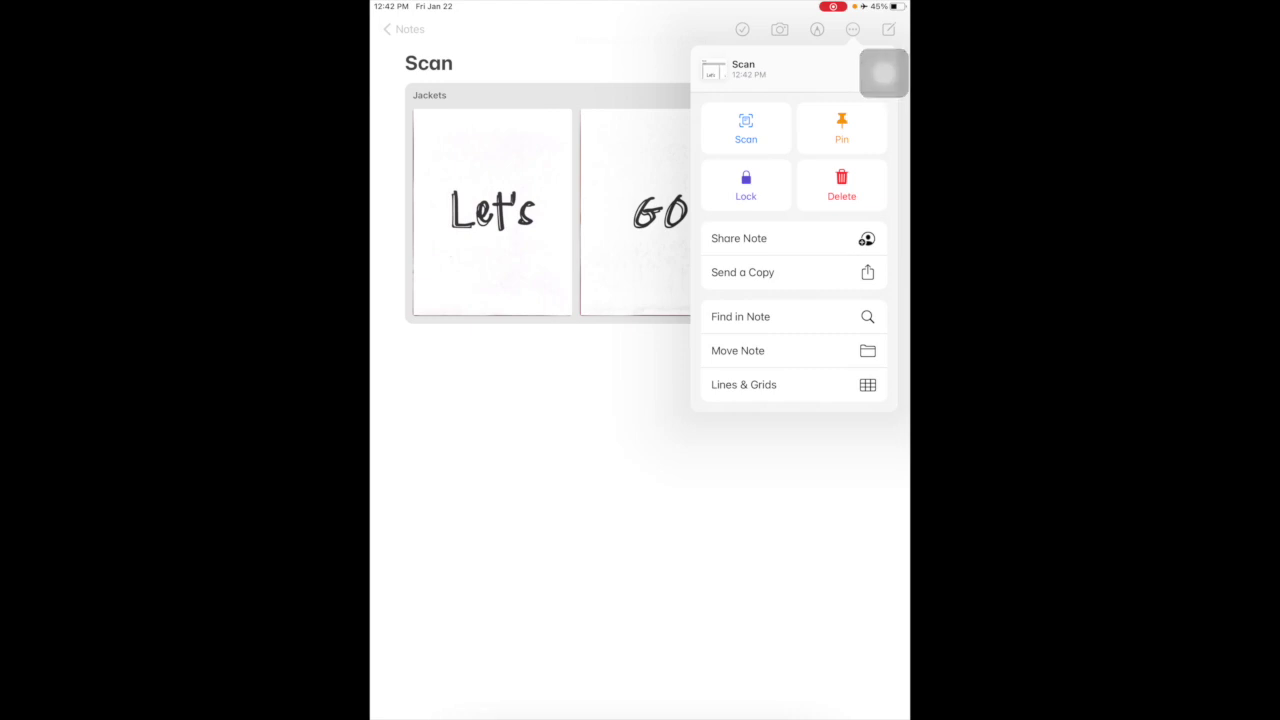
{"action": "left_click", "coordinate": [742, 272]}
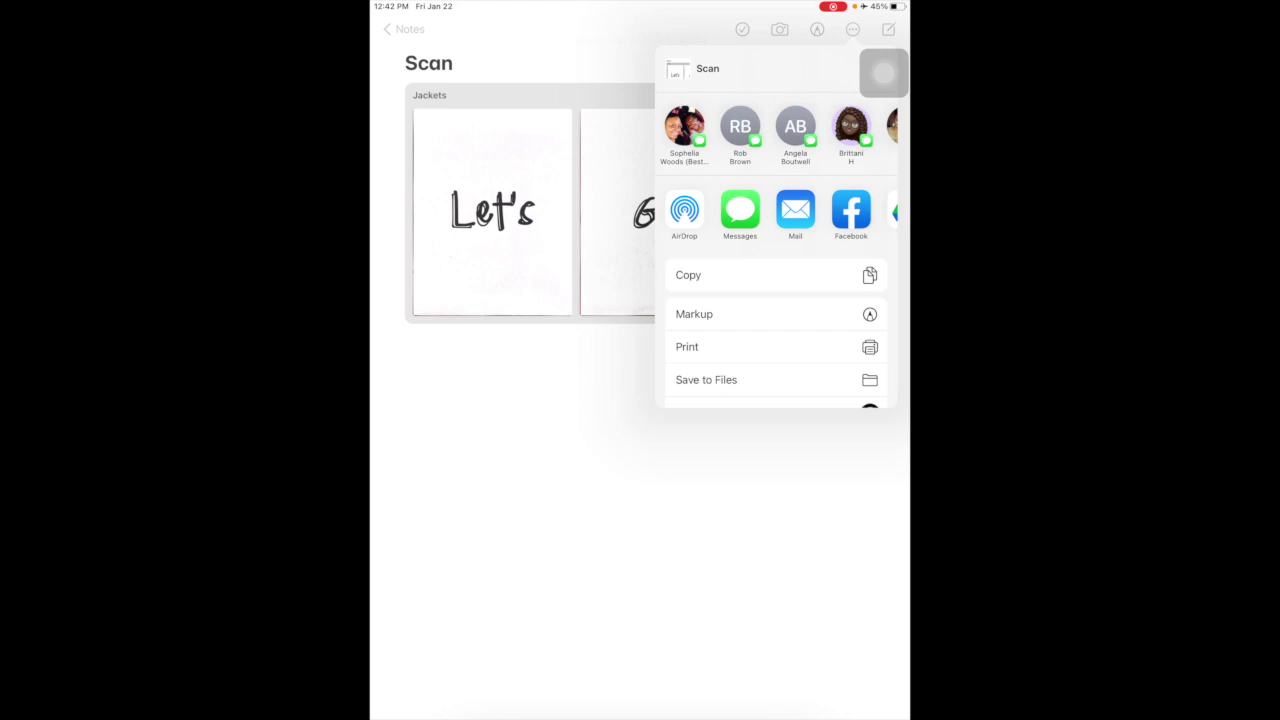
{"action": "left_click_drag", "start_coordinate": [884, 72], "coordinate": [793, 281]}
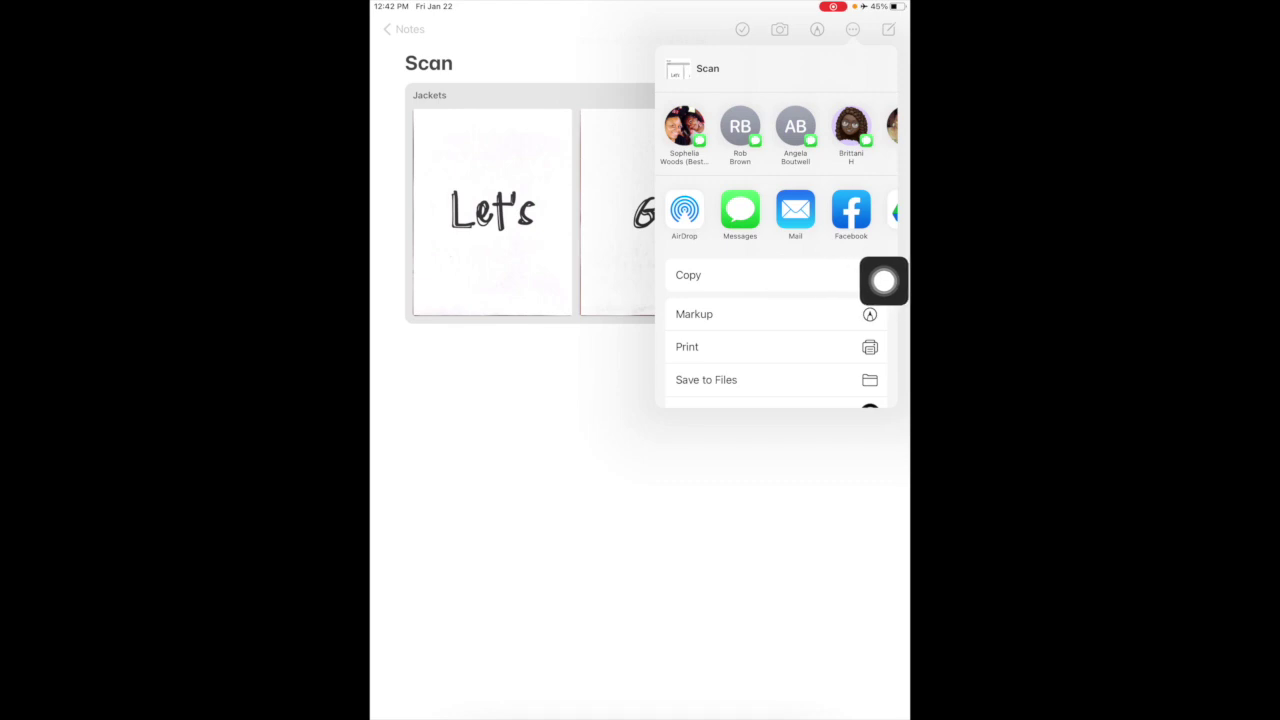
- Email the note as Jackets.pdf via Mail to the suggested 'ml' contact
{"action": "left_click", "coordinate": [795, 210]}
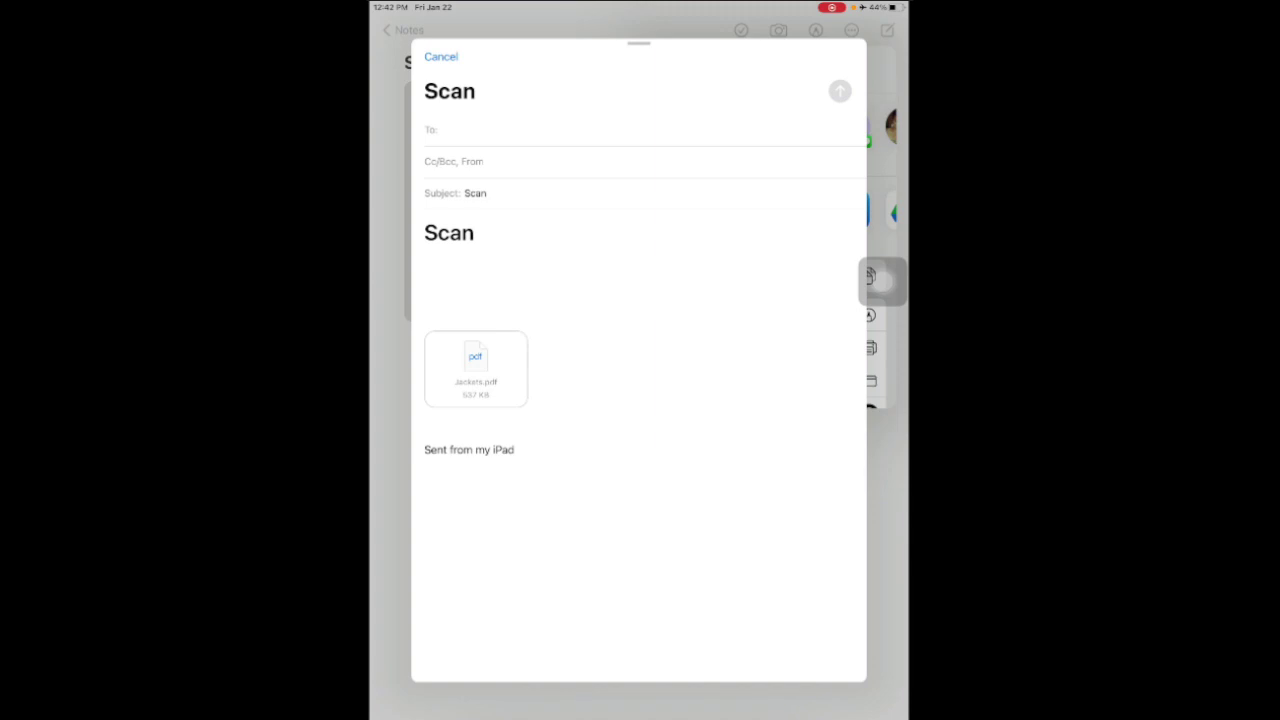
{"action": "type", "text": "ml"}
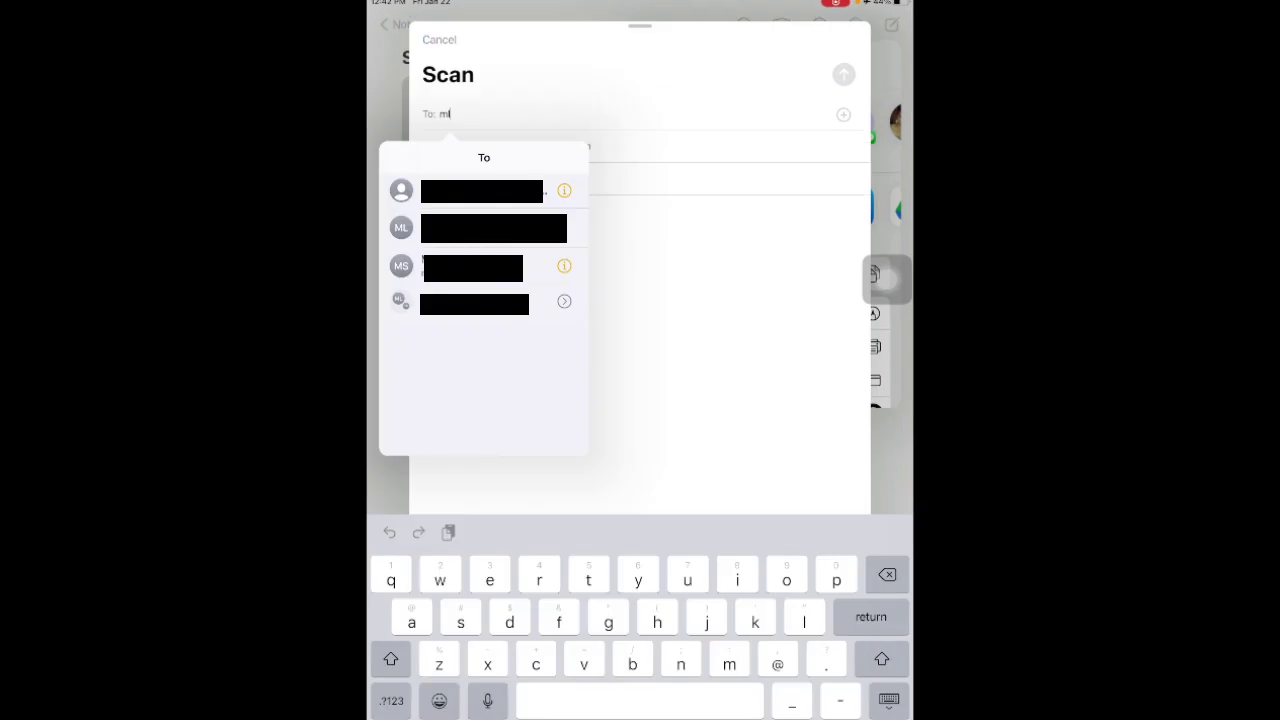
{"action": "key", "text": "Return"}
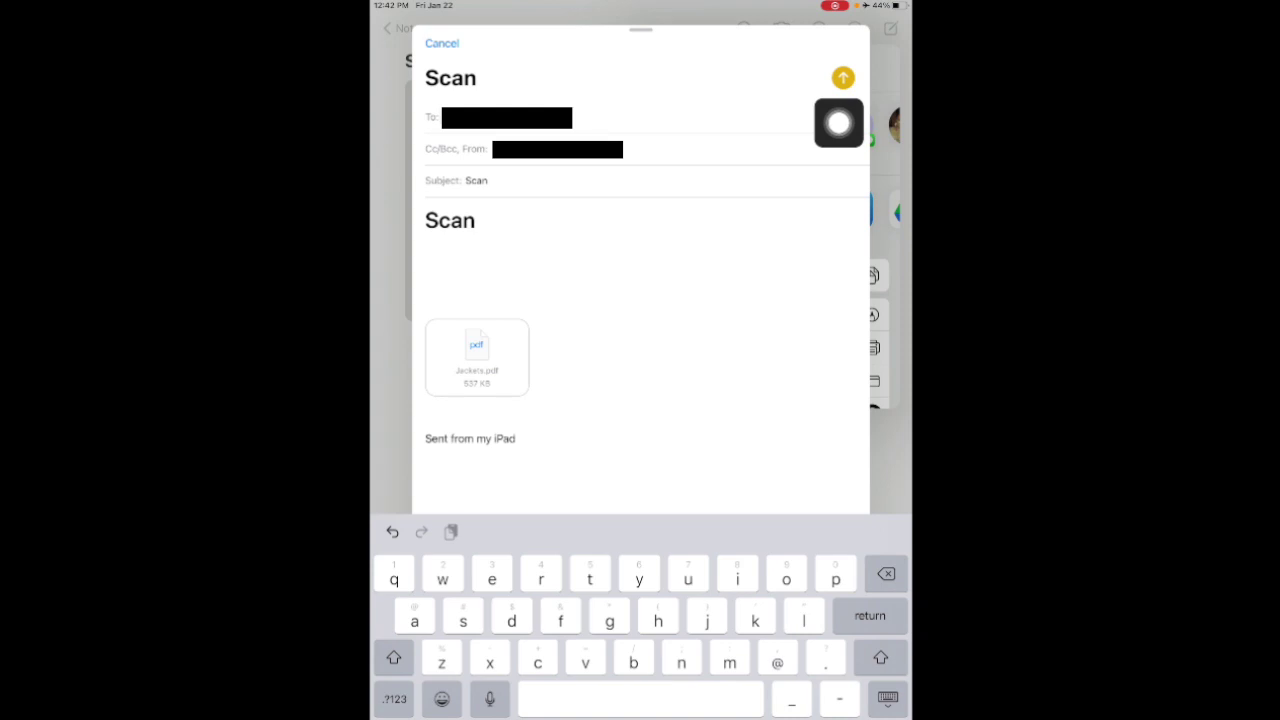
{"action": "left_click", "coordinate": [843, 77]}
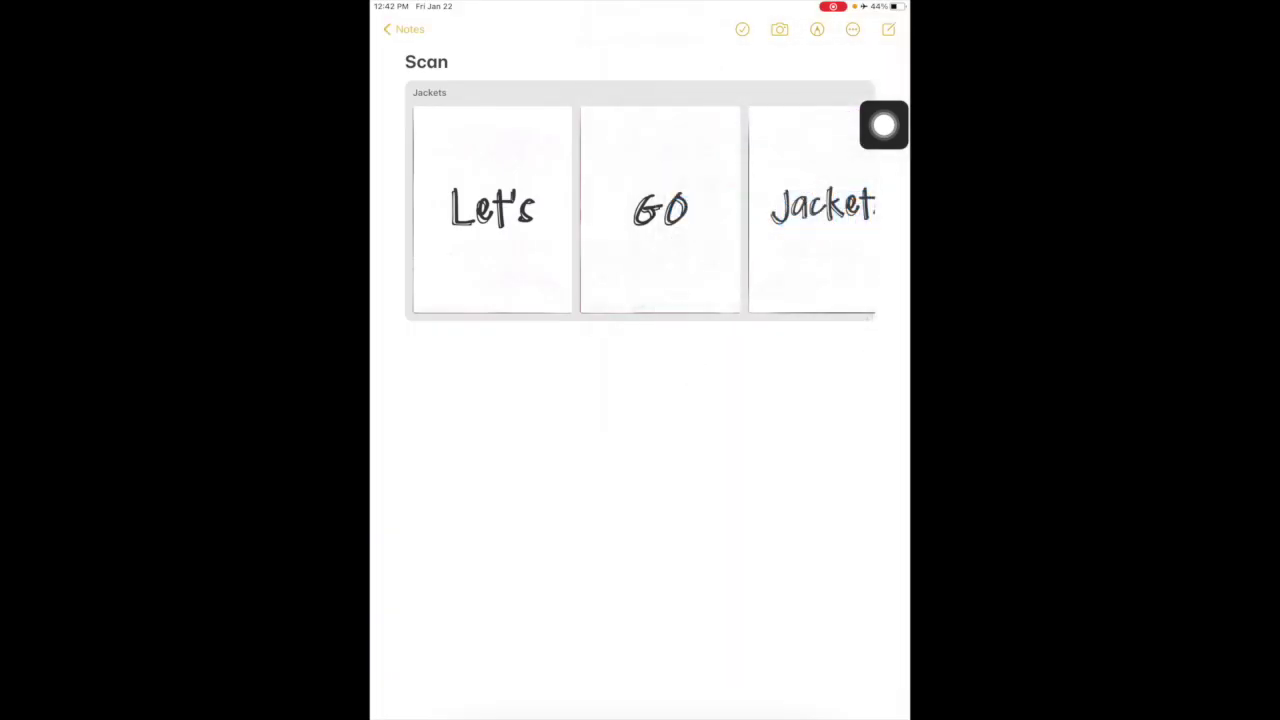